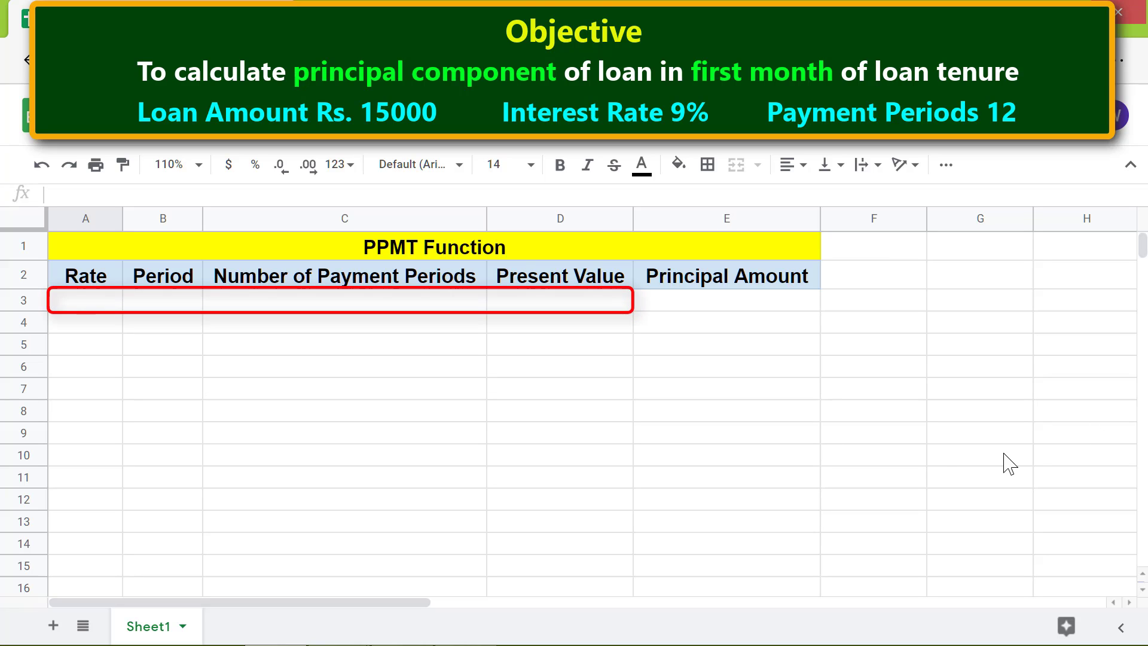
Enter rate 9%, period 1, 12 payment periods and present value 15000 across row 3.
left_click(85, 302)
type("9%")
key("Tab")
type("1")
key("Tab")
type("12")
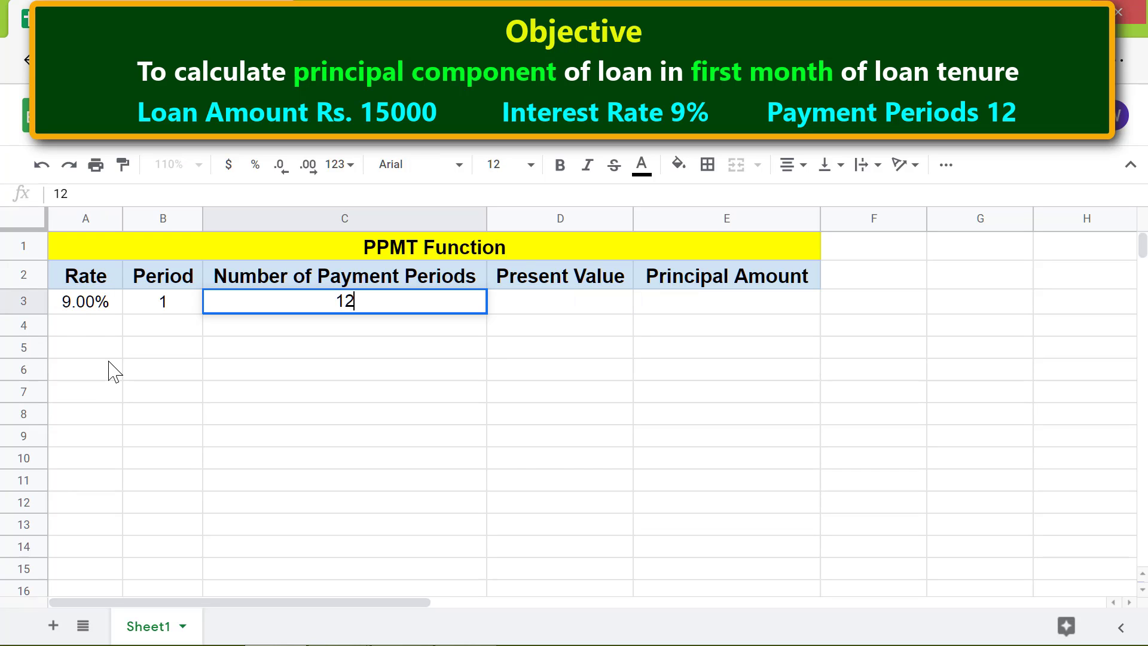
key("Tab")
type("15000")
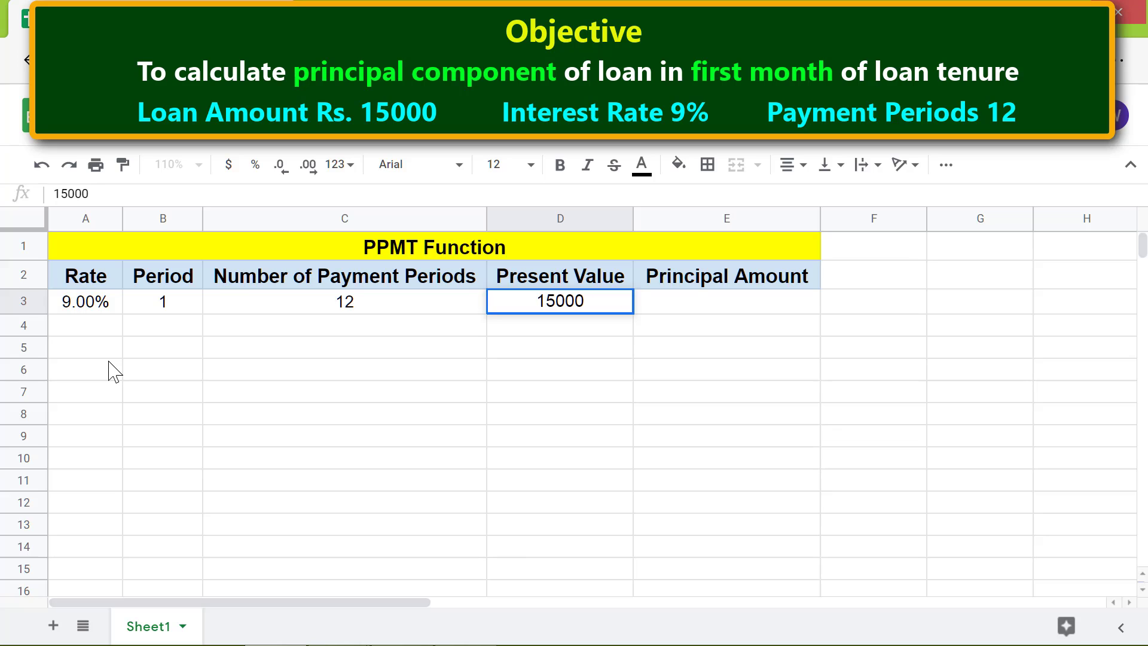
key("Return")
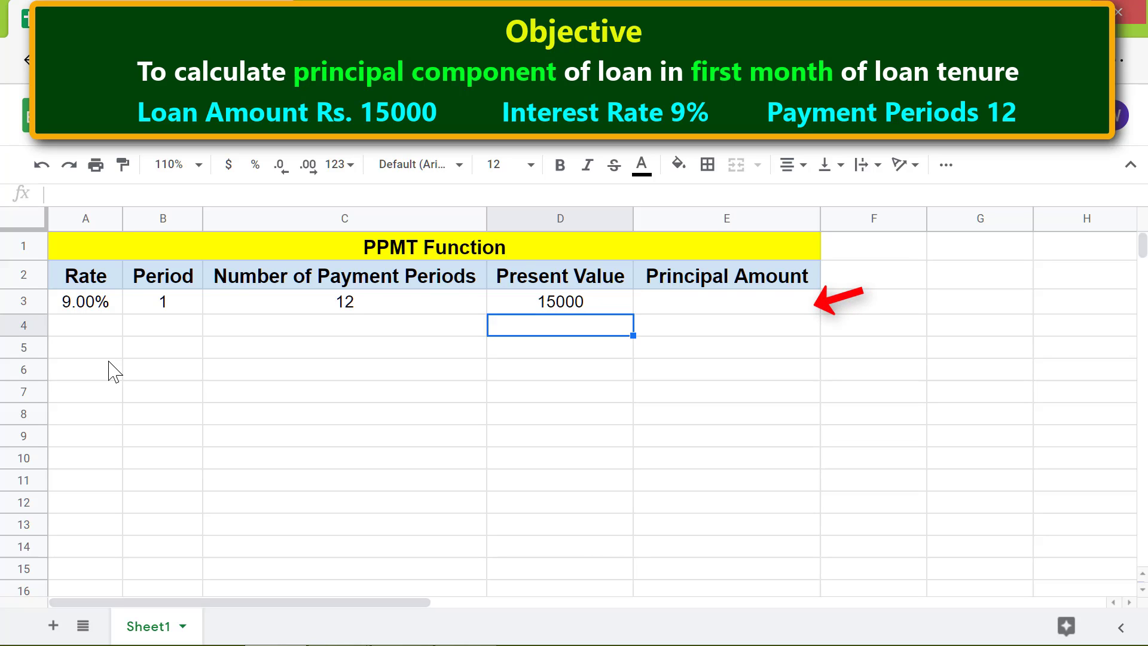
left_click(709, 299)
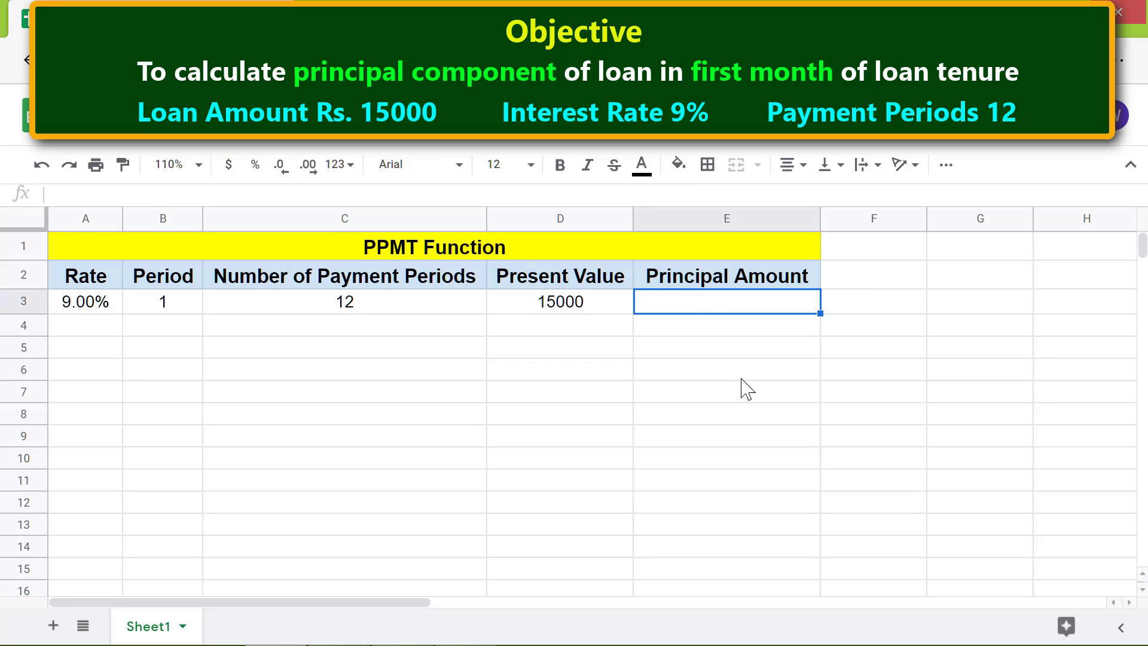
Enter =PPMT(A3/12,B3,C3,D3) in E3, returning -$1,199.27.
type("=pp")
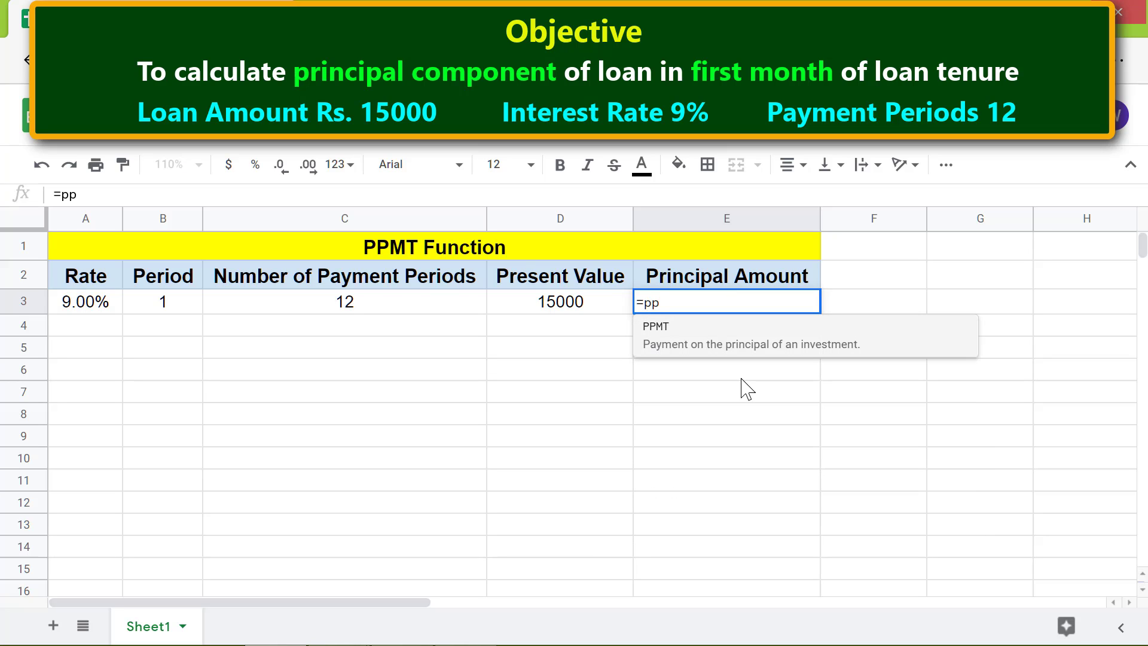
left_click(697, 341)
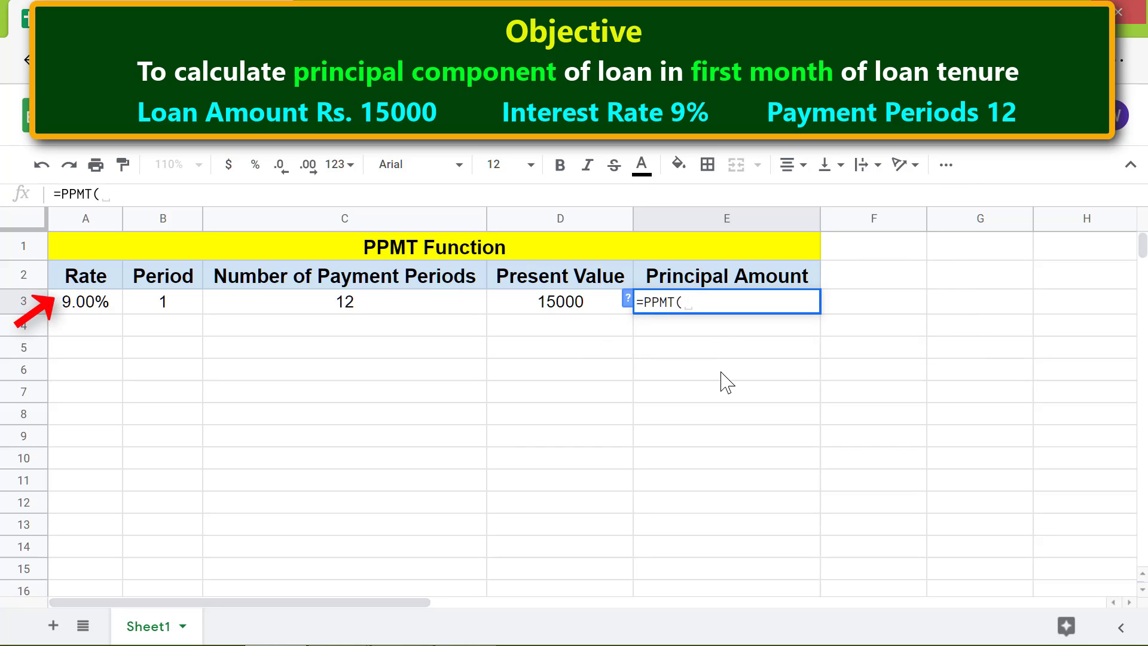
left_click(90, 308)
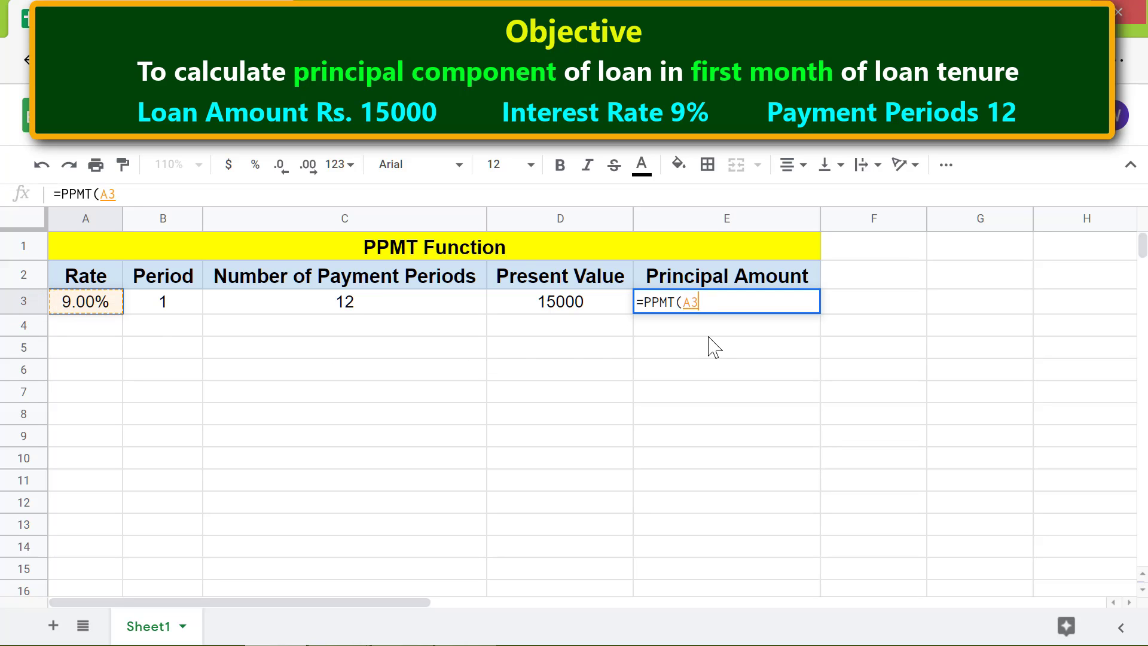
type("/12")
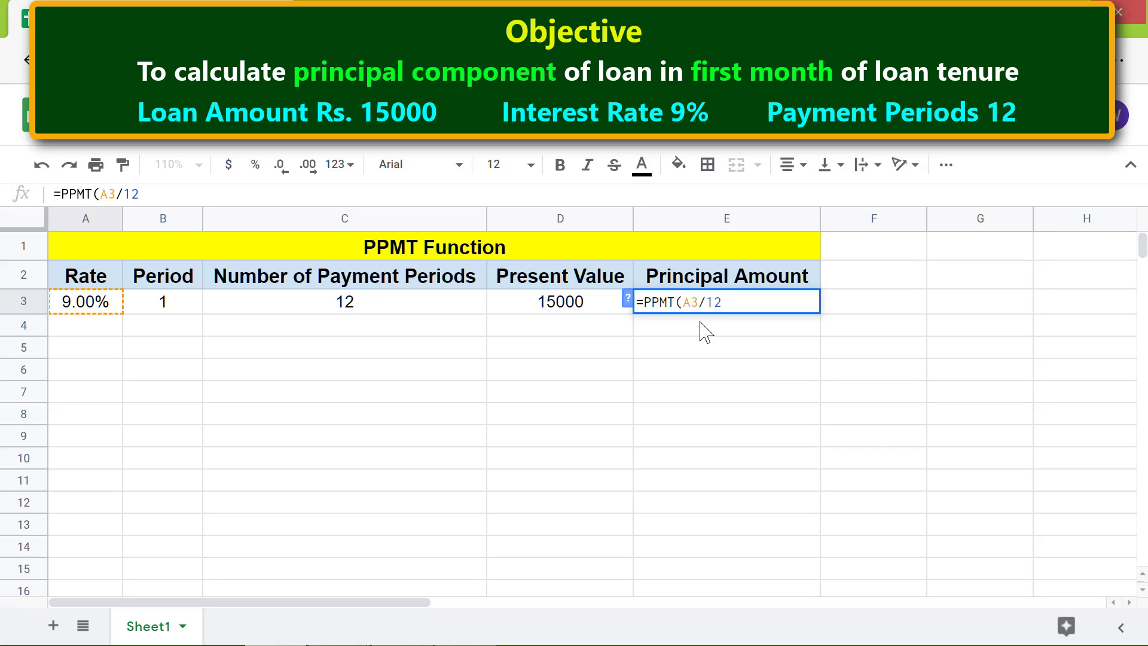
type(",")
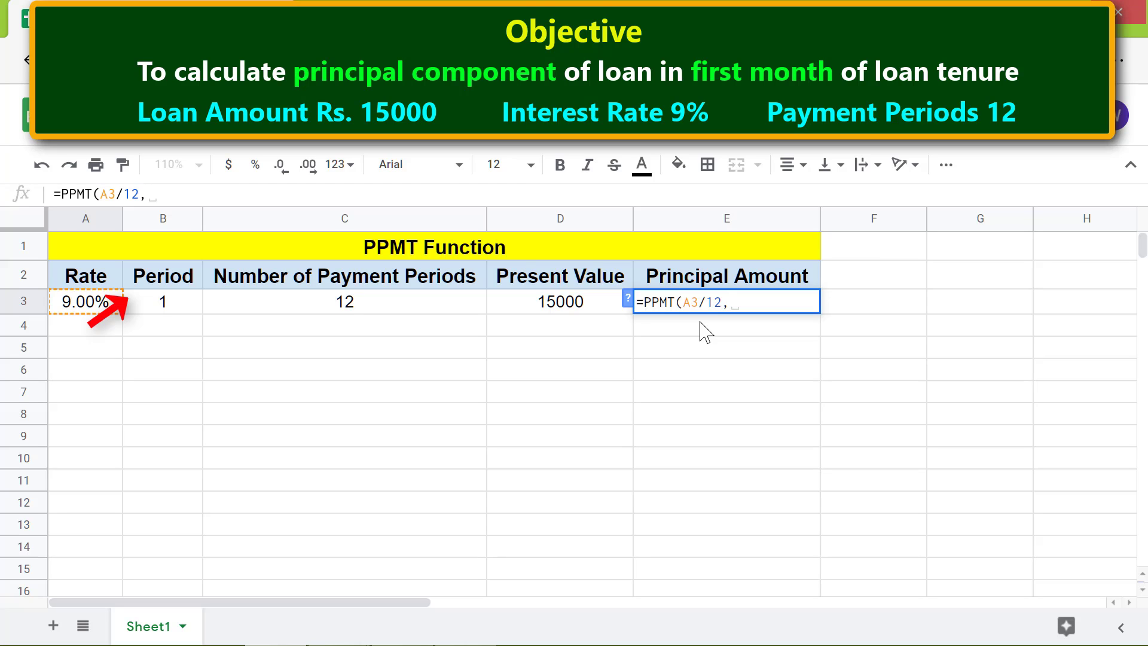
left_click(174, 301)
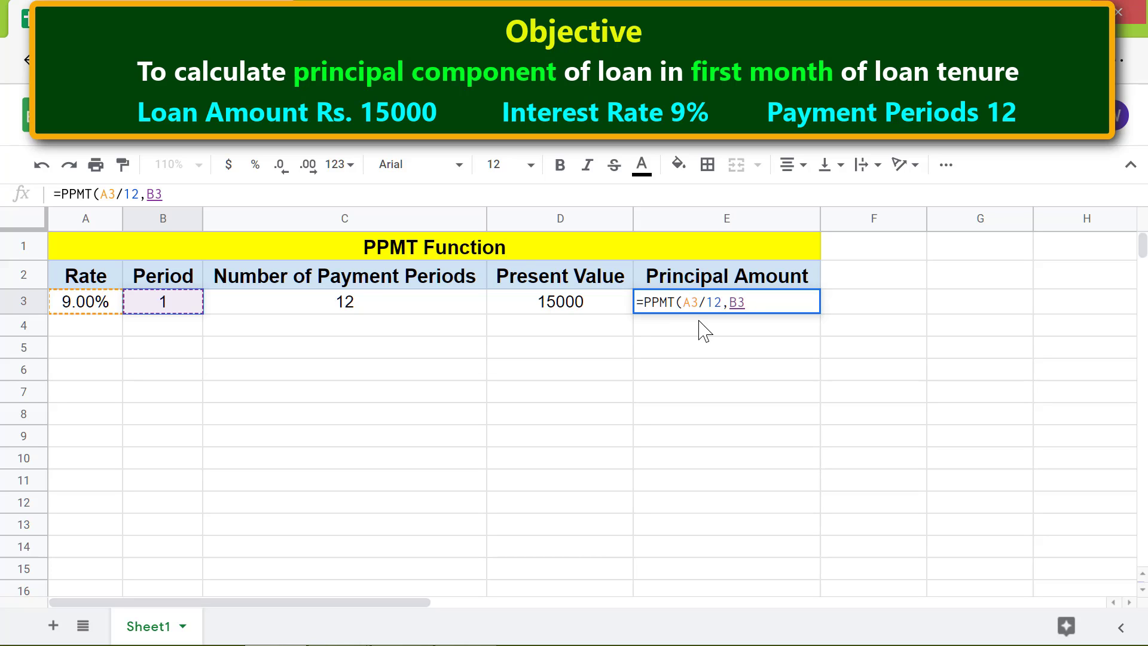
type(",")
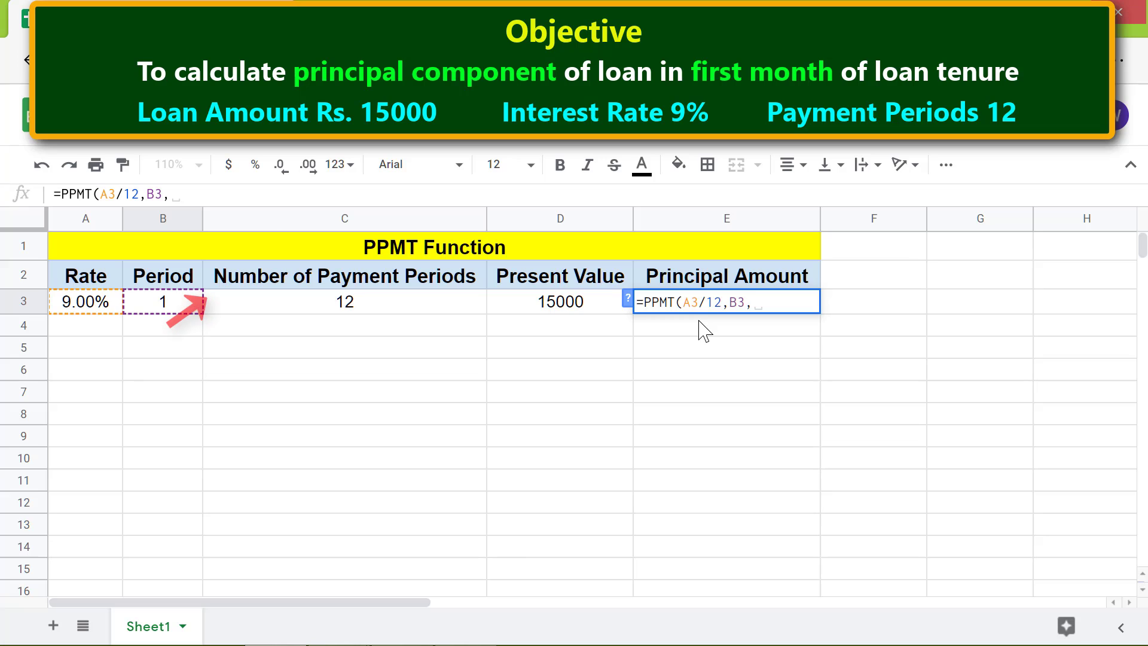
left_click(422, 301)
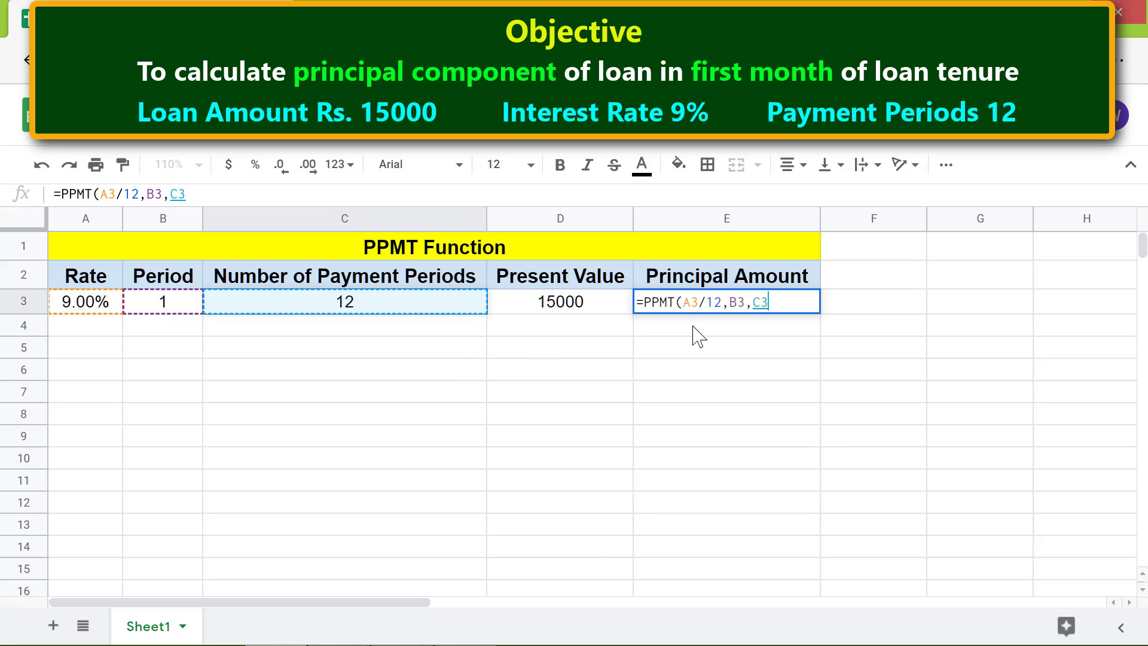
type(",")
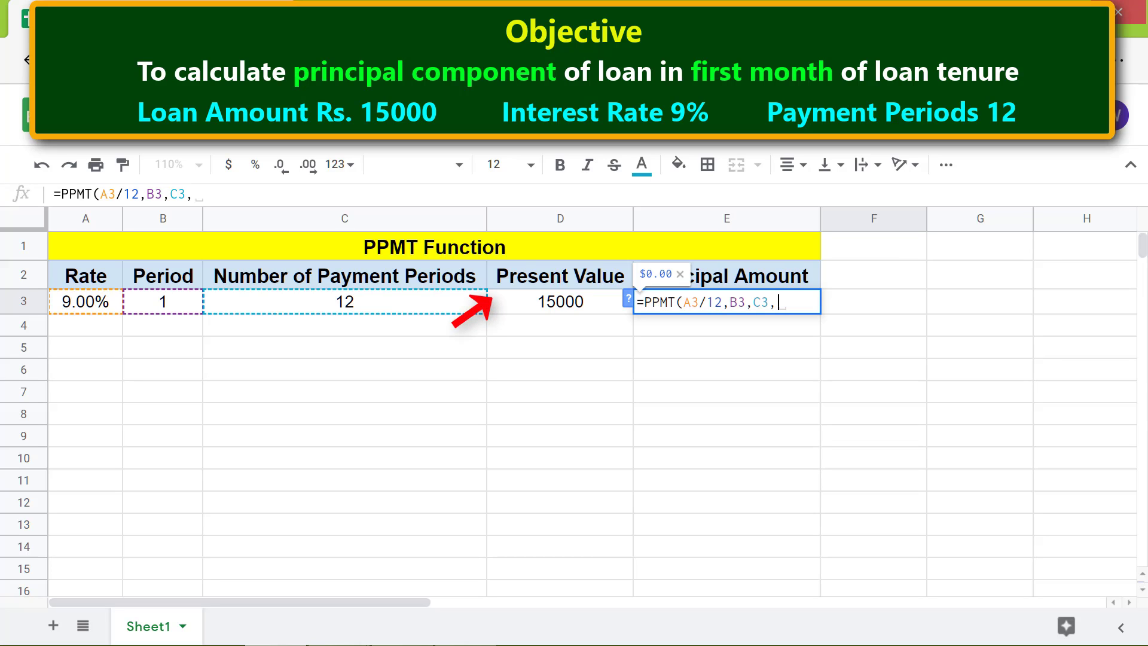
left_click(580, 306)
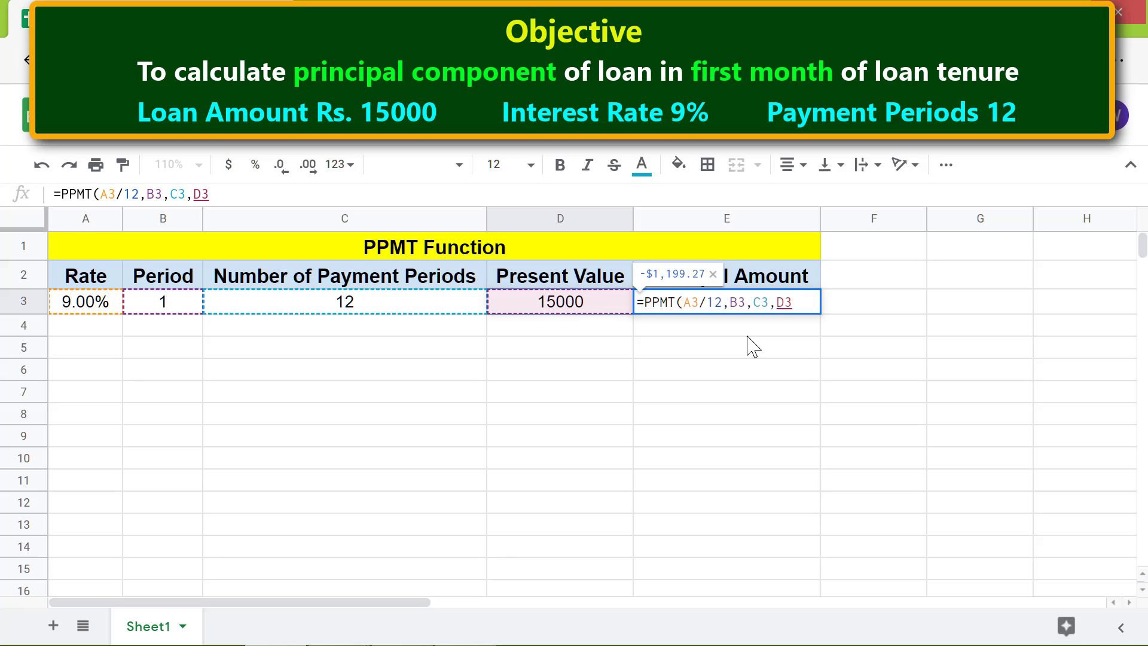
key("Return")
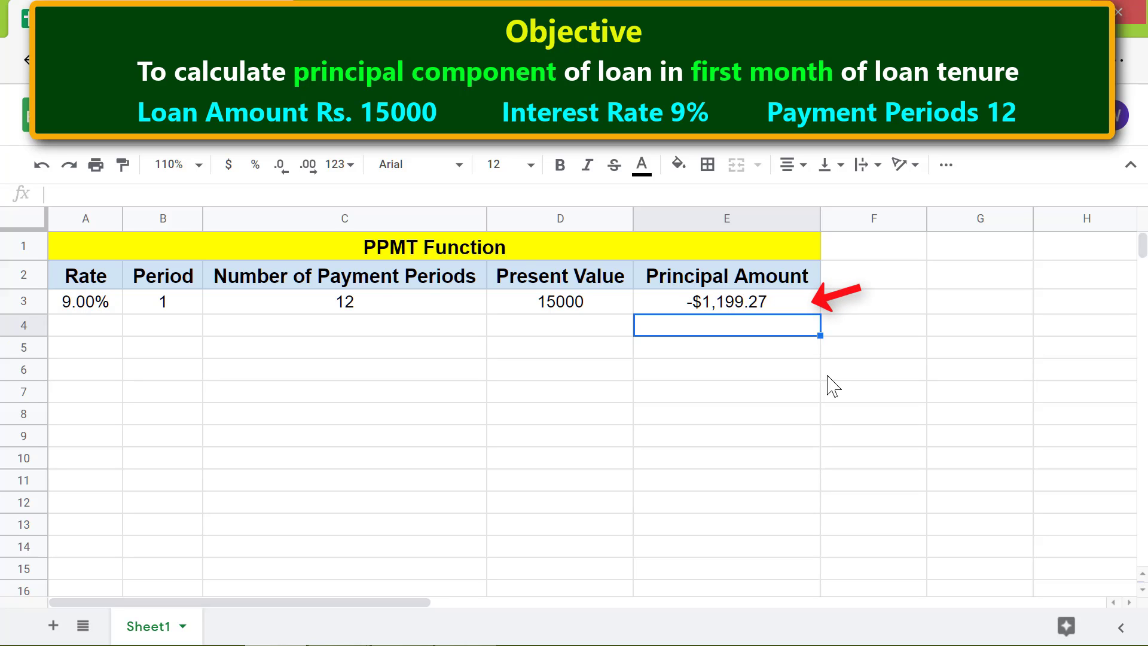
Apply the Number format to E3 so it reads -1,199.27.
left_click(746, 306)
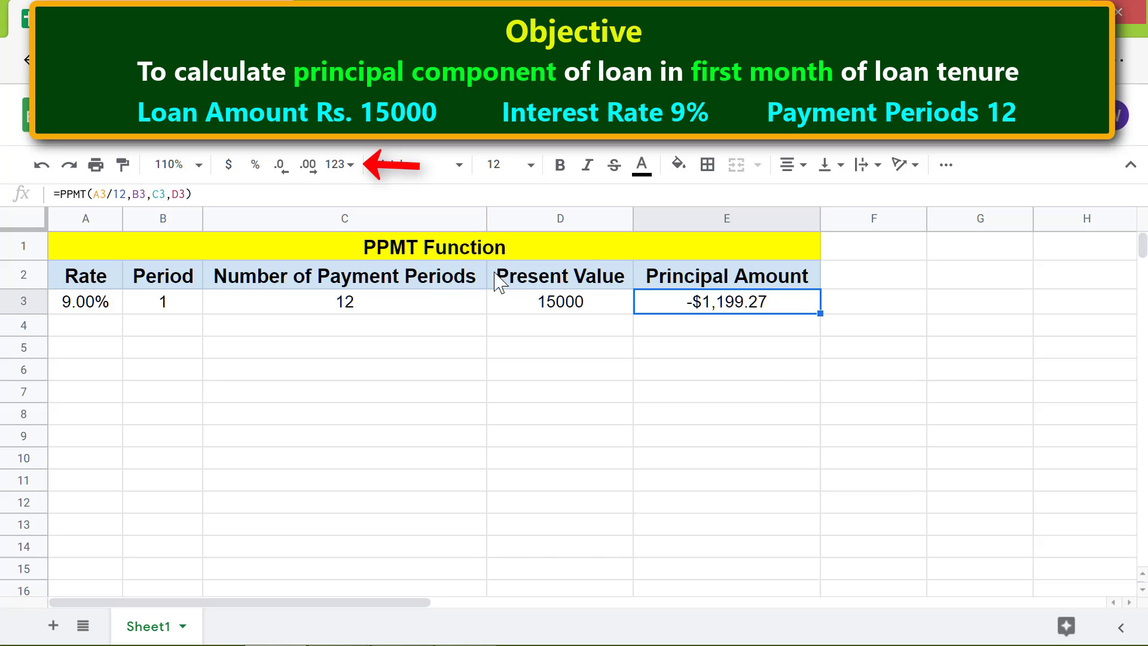
left_click(352, 165)
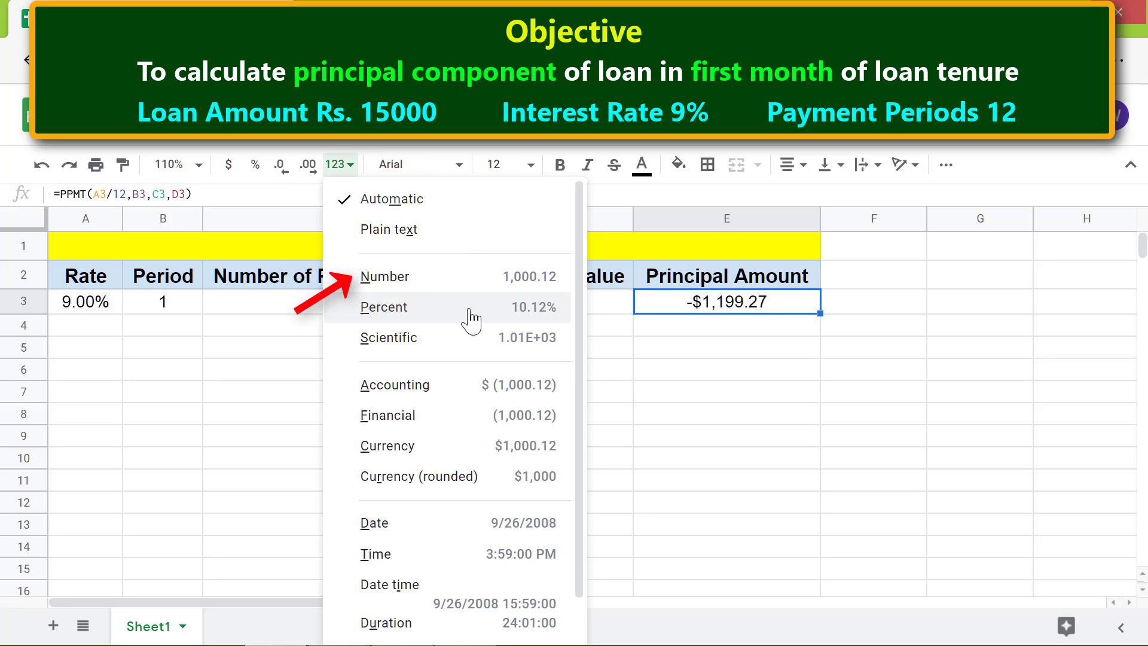
left_click(417, 277)
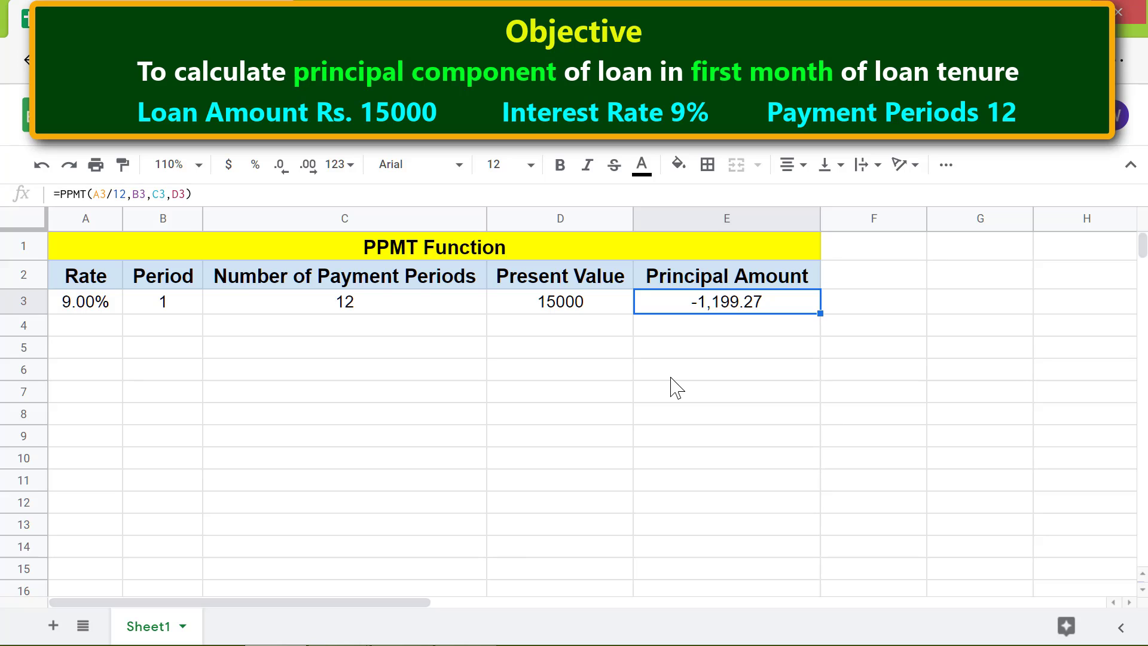
left_click(179, 305)
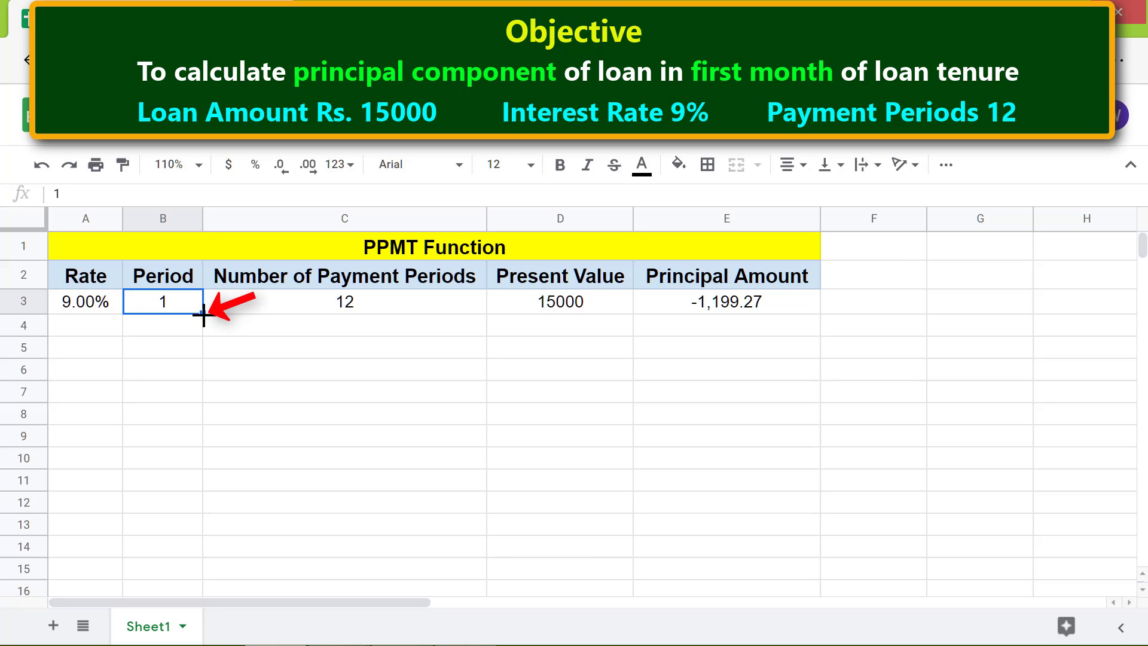
Fill the Period series from B3 down to B14, counting 1 to 12.
left_click_drag(202, 314, 233, 544)
left_click(262, 586)
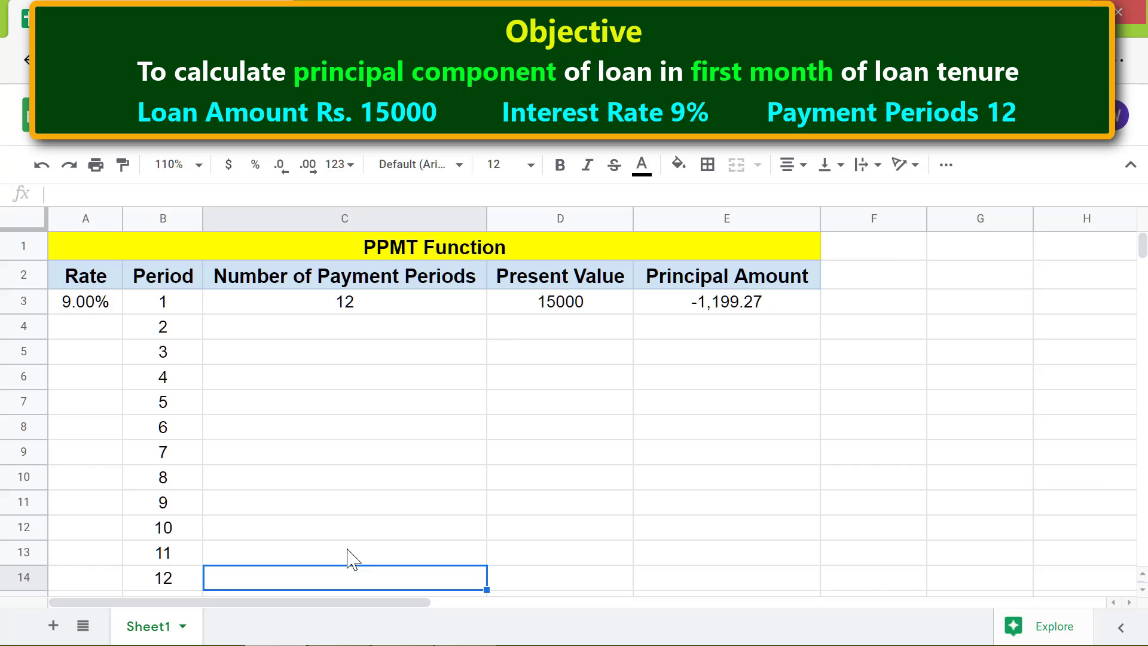
Change E3's formula to =PPMT($A$3/12,B3,$C$3,$D$3).
left_click(671, 304)
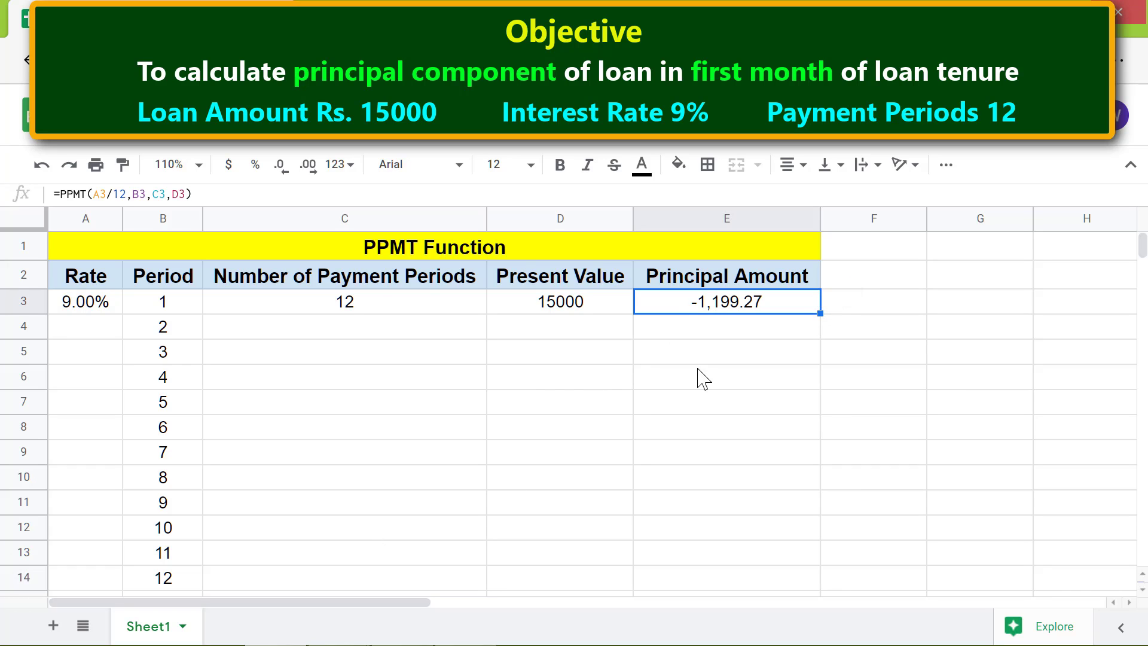
left_click(99, 194)
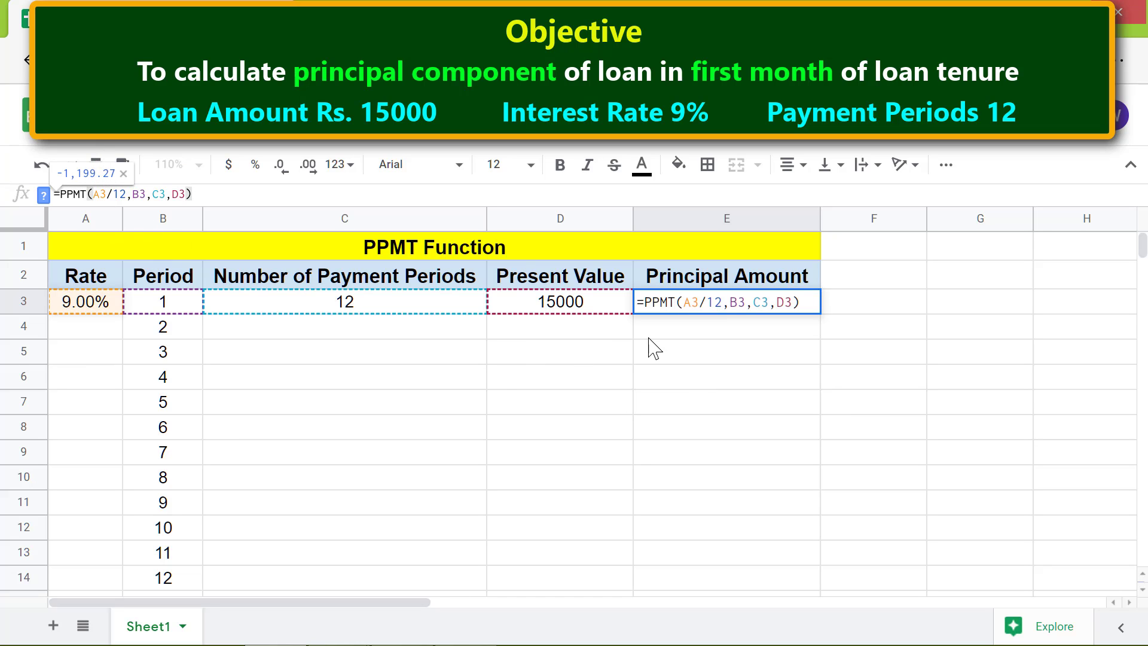
key("F4")
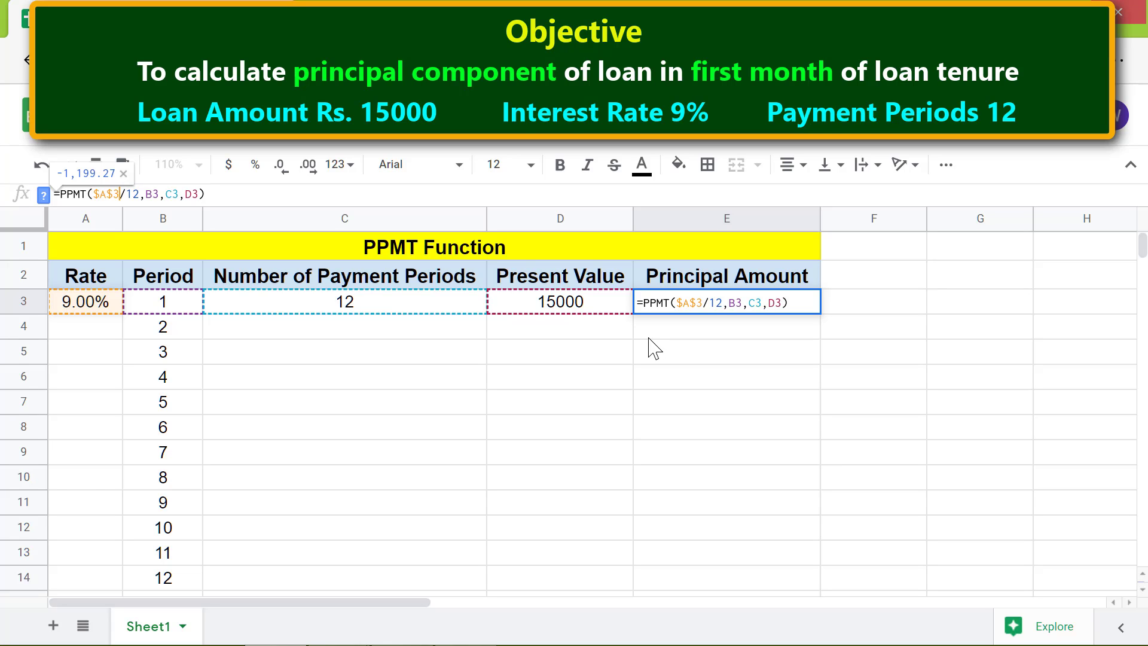
left_click(171, 194)
key("F4")
left_click(201, 195)
key("F4")
key("Return")
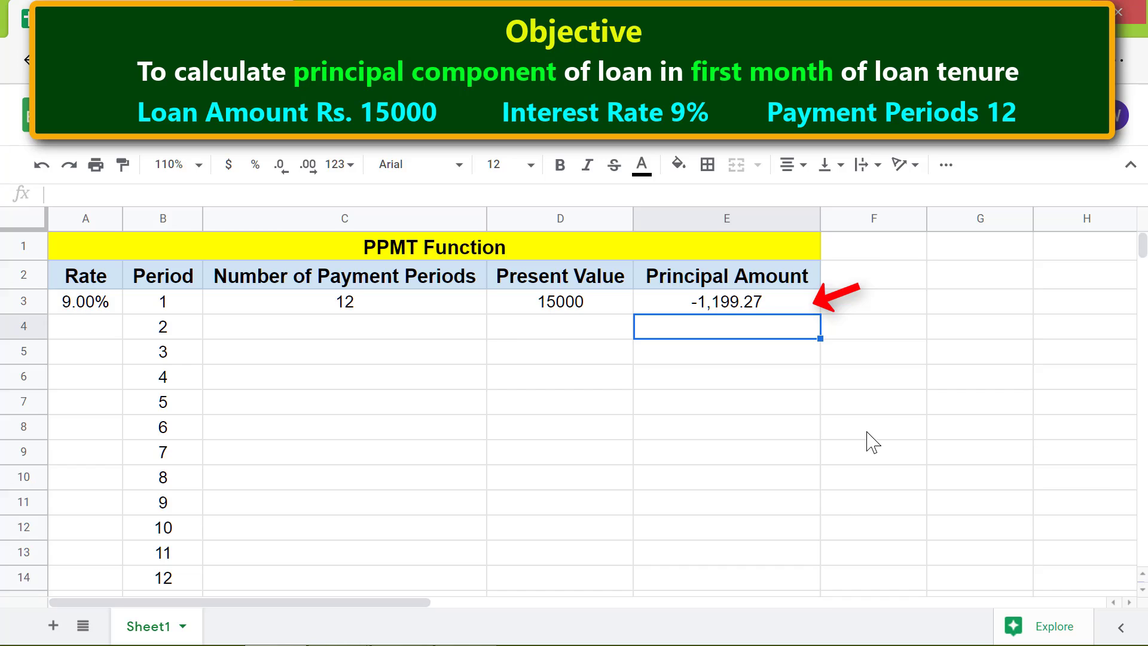
Copy E3's PPMT formula down to E14, giving principals to -1,302.01.
left_click(752, 307)
left_click_drag(821, 312, 861, 577)
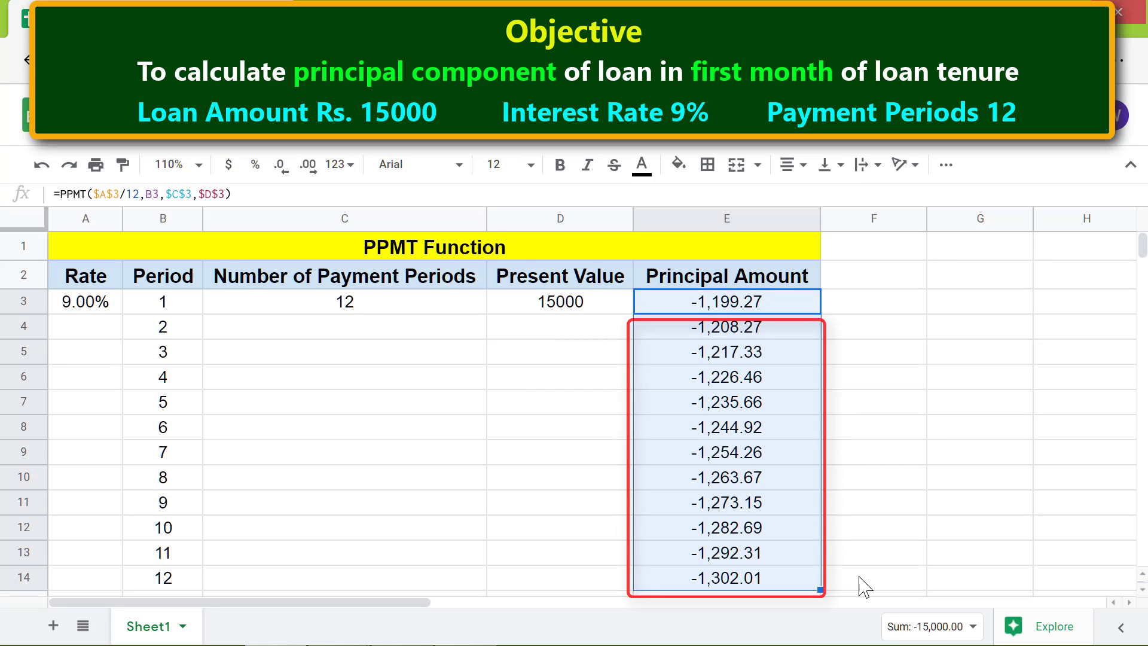
left_click(895, 579)
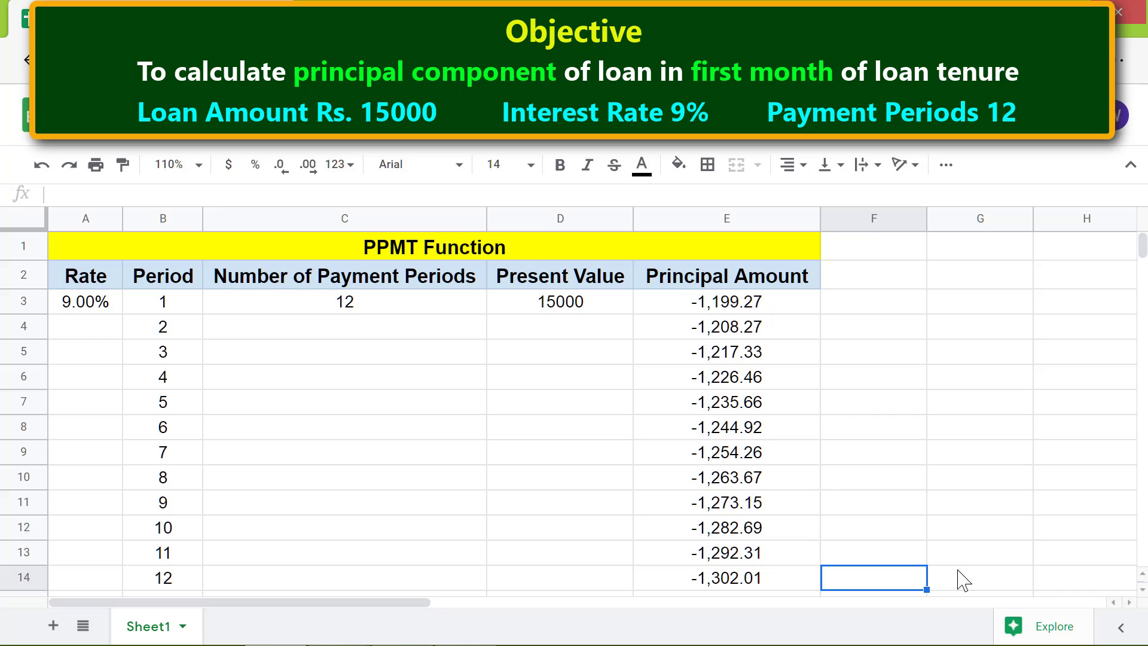